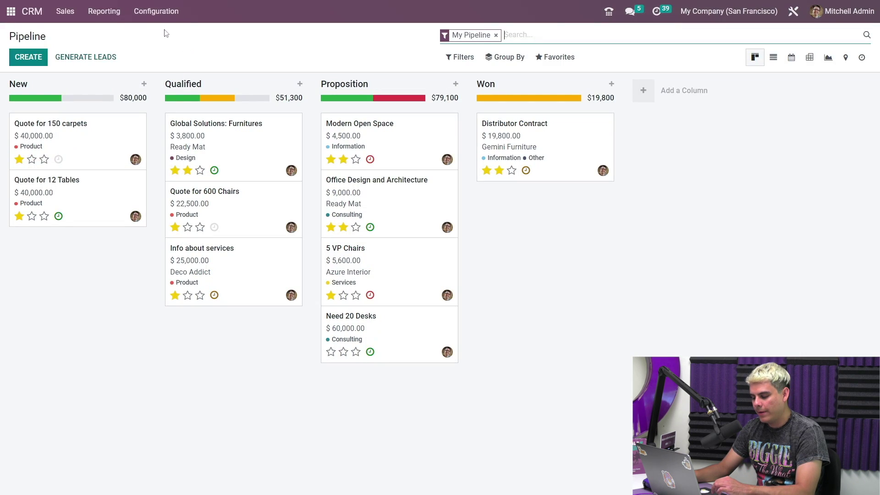
Open the CRM Reporting dashboard and clear the Creation Date: August 2022 filter
{"action": "left_click", "coordinate": [112, 17]}
{"action": "left_click", "coordinate": [111, 32]}
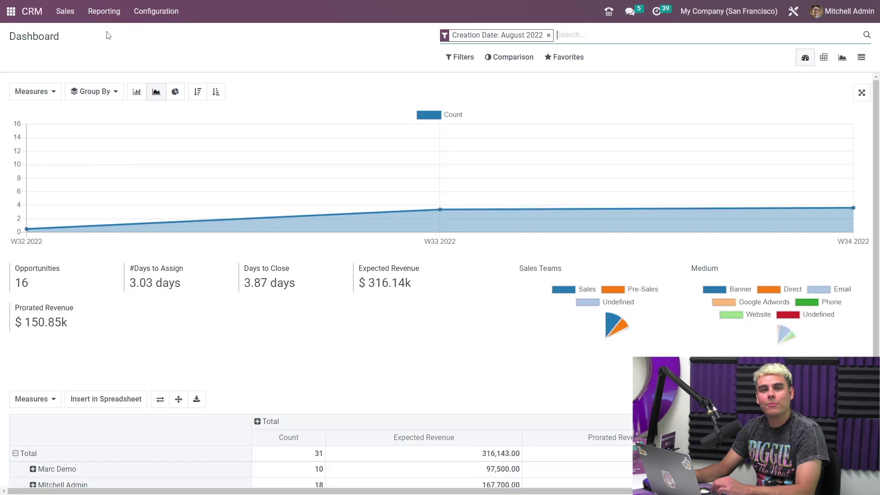
{"action": "left_click", "coordinate": [549, 35]}
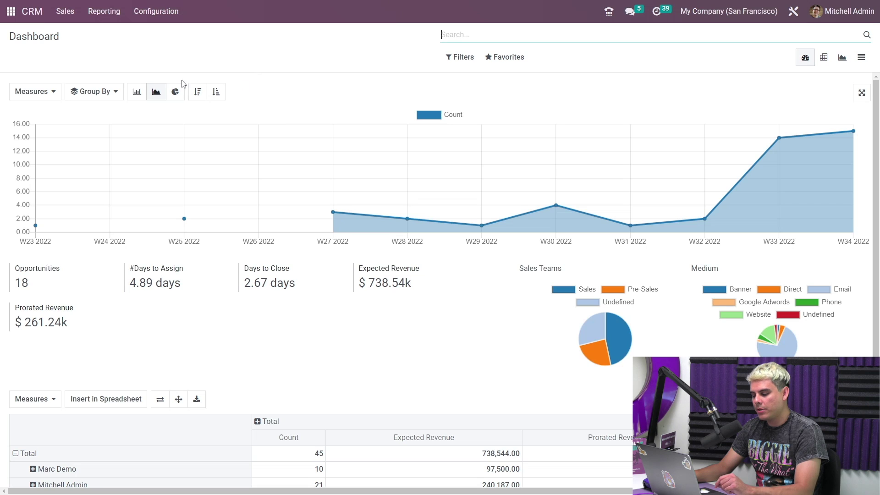
Try bar and line chart types, plus Sales Team and Salesperson groupings, then undo them
{"action": "left_click", "coordinate": [136, 93]}
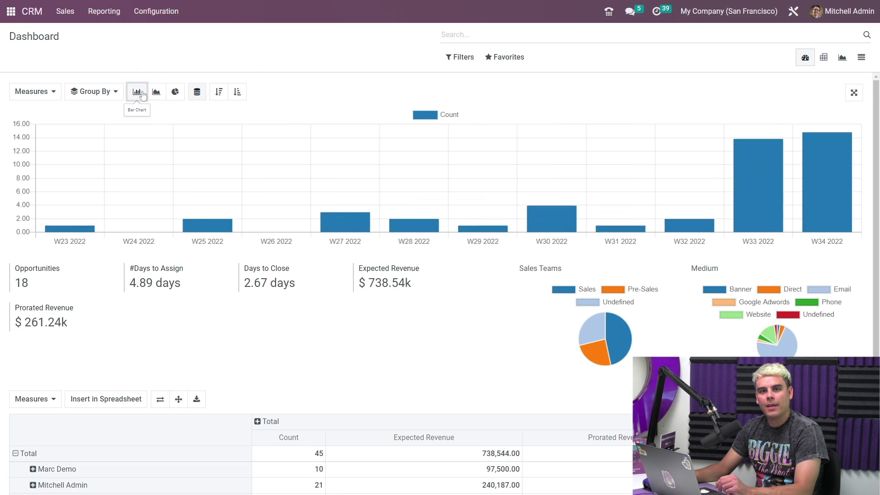
{"action": "left_click", "coordinate": [155, 93]}
{"action": "left_click", "coordinate": [115, 93]}
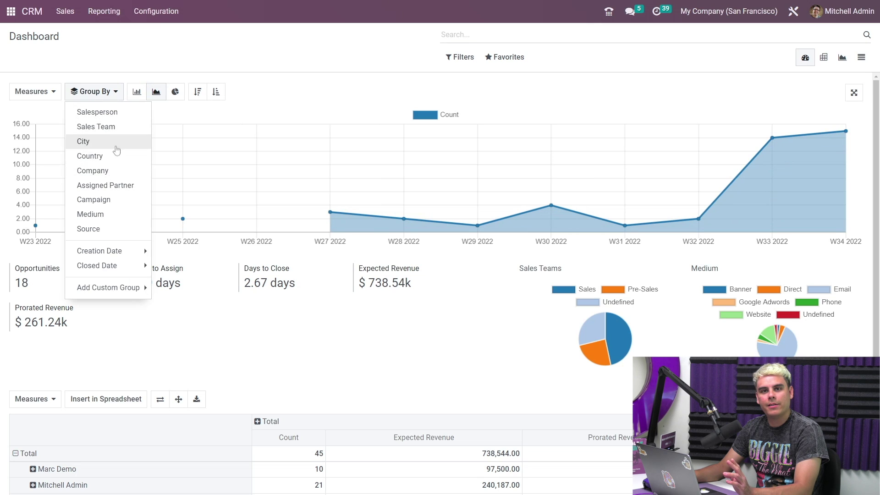
{"action": "left_click", "coordinate": [111, 127]}
{"action": "left_click", "coordinate": [97, 112]}
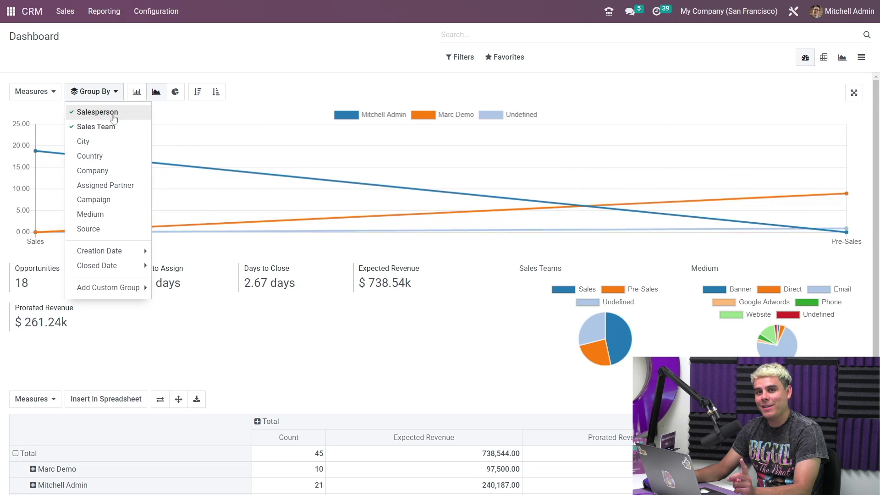
{"action": "left_click", "coordinate": [118, 127]}
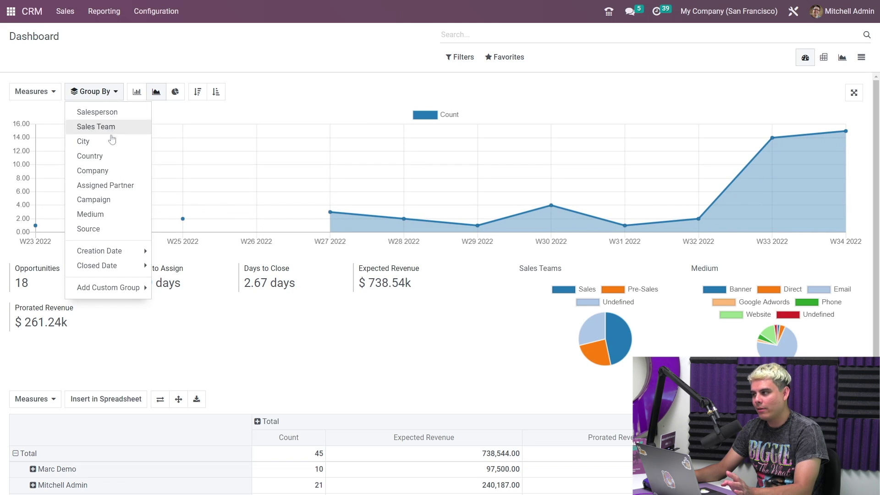
{"action": "left_click", "coordinate": [107, 72]}
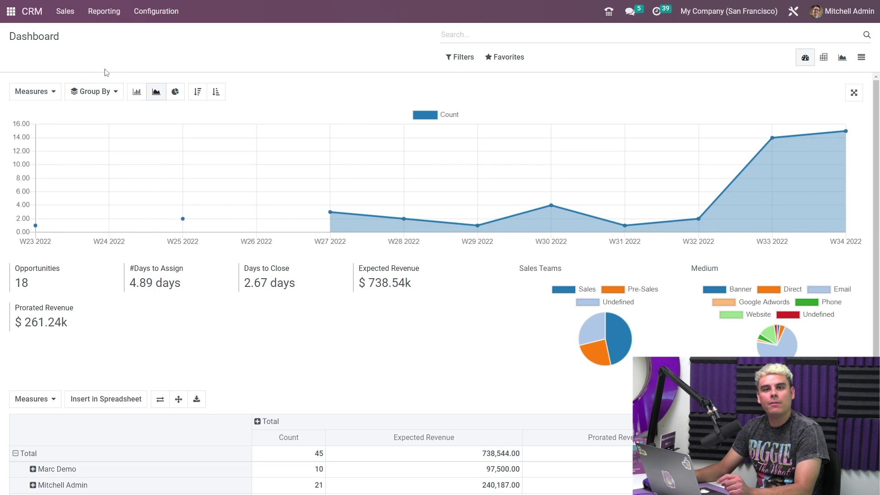
Group the dashboard chart by Stage using a custom group
{"action": "left_click", "coordinate": [96, 91]}
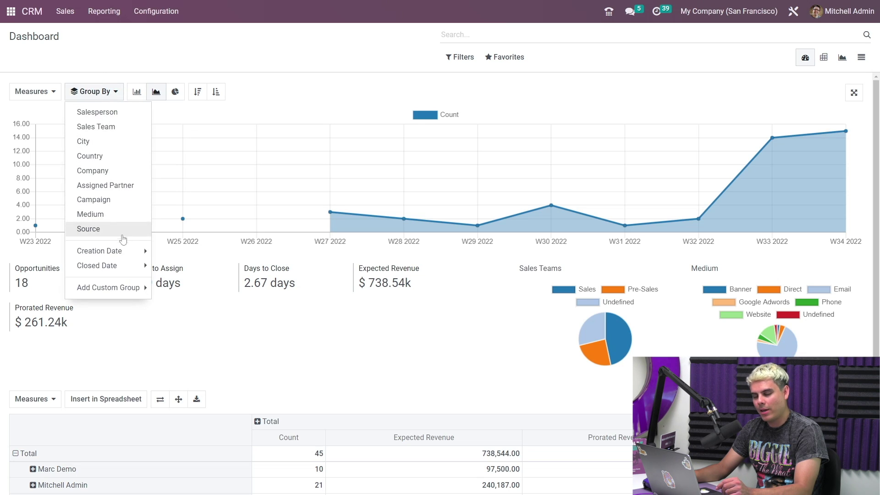
{"action": "mouse_move", "coordinate": [108, 288]}
{"action": "left_click", "coordinate": [195, 289]}
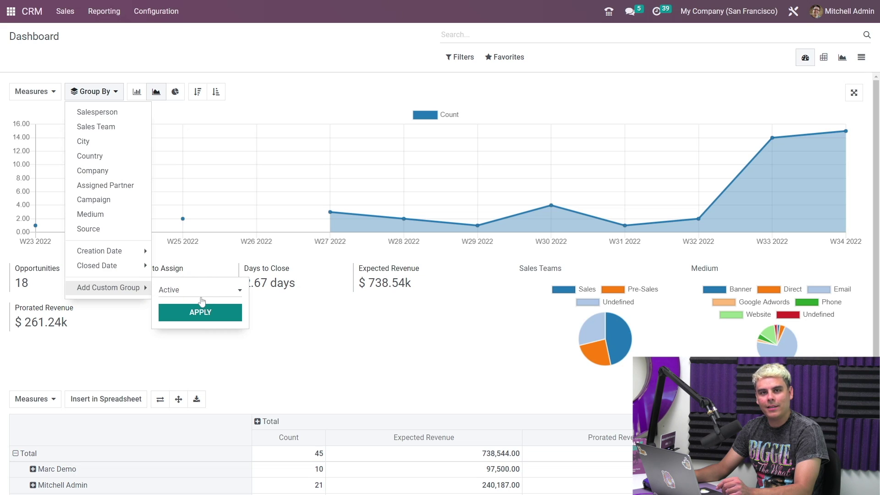
{"action": "left_click", "coordinate": [188, 314]}
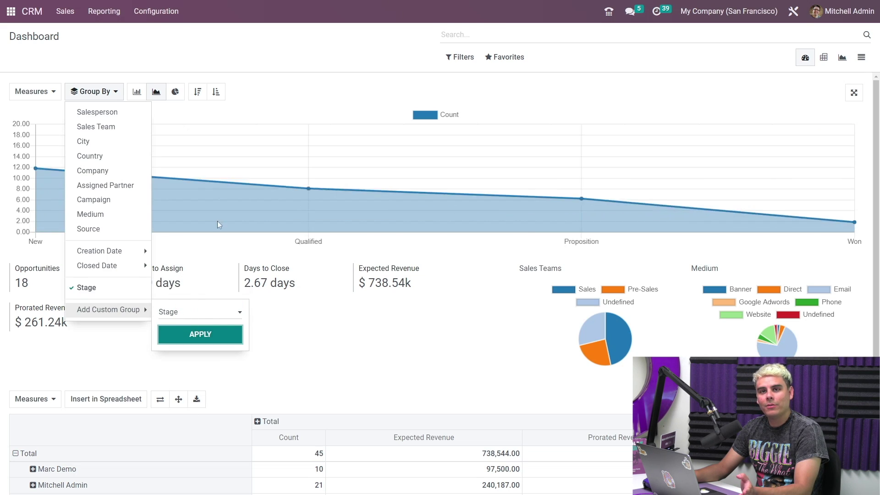
{"action": "left_click", "coordinate": [213, 41]}
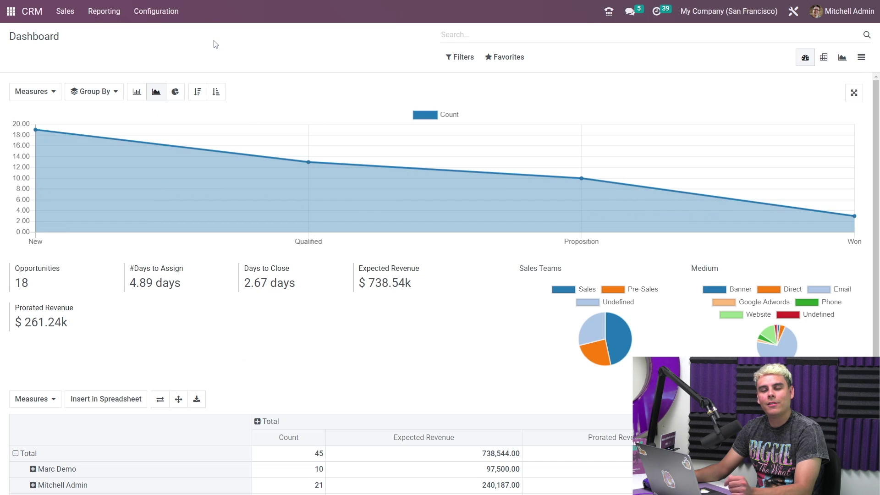
Filter the dashboard to Lost opportunities and show them as a pivot table
{"action": "left_click", "coordinate": [460, 56]}
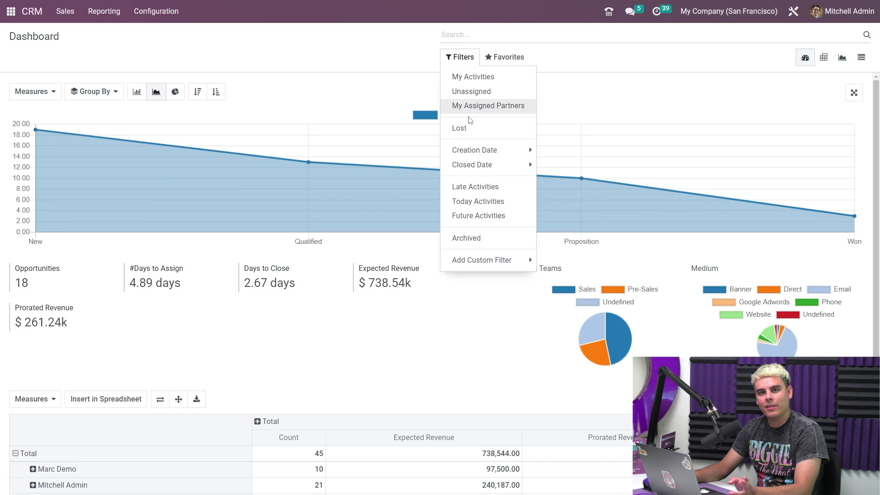
{"action": "left_click", "coordinate": [473, 129]}
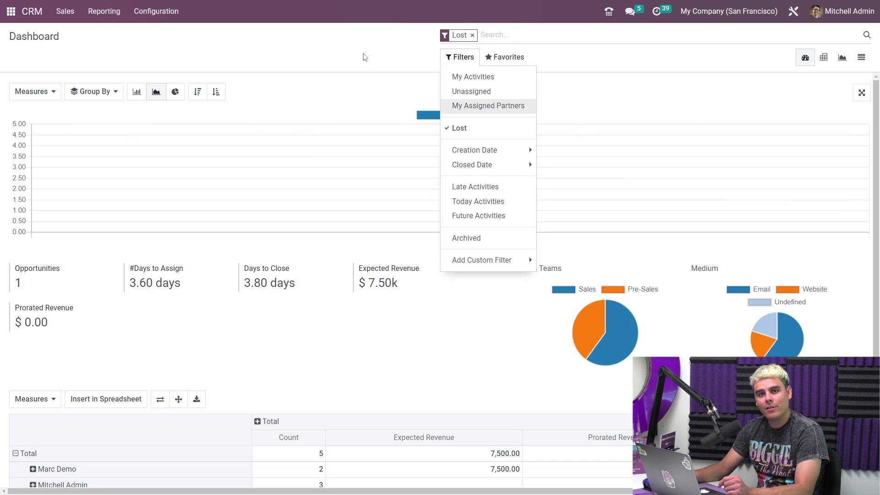
{"action": "left_click", "coordinate": [365, 57]}
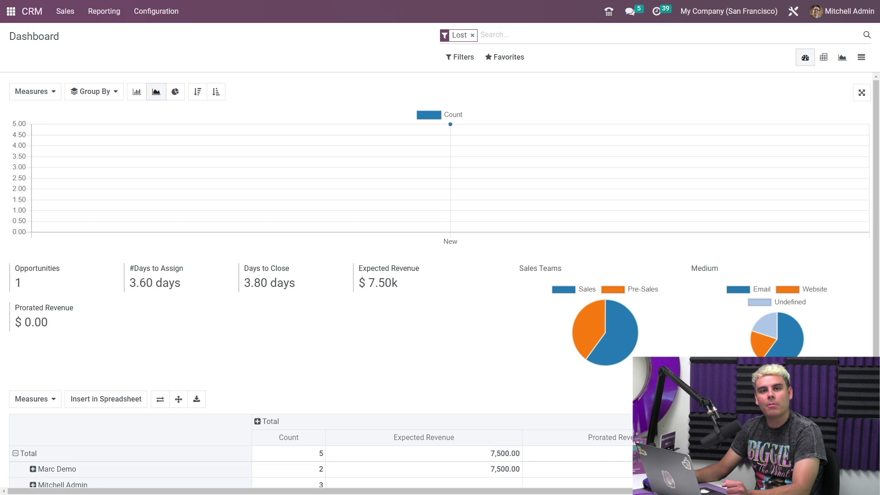
{"action": "scroll", "coordinate": [497, 352], "scroll_direction": "down", "scroll_amount": 1}
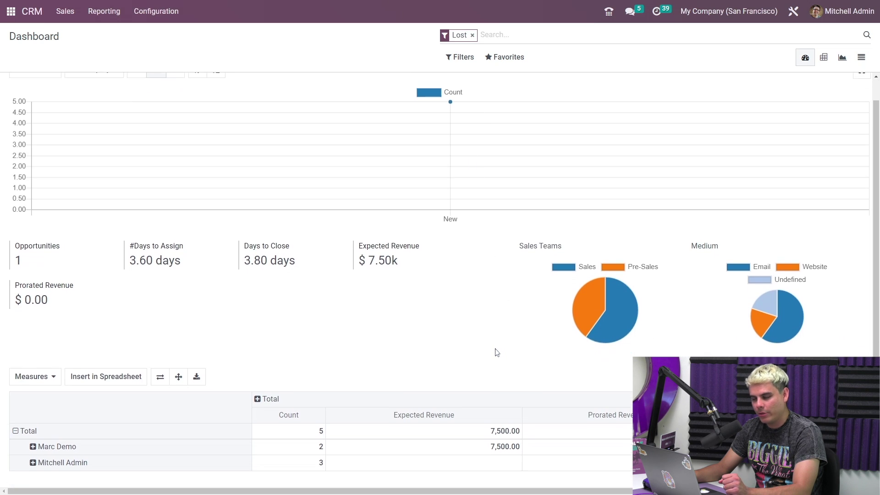
{"action": "scroll", "coordinate": [495, 352], "scroll_direction": "up", "scroll_amount": 1}
{"action": "scroll", "coordinate": [495, 352], "scroll_direction": "down", "scroll_amount": 1}
{"action": "scroll", "coordinate": [496, 352], "scroll_direction": "up", "scroll_amount": 1}
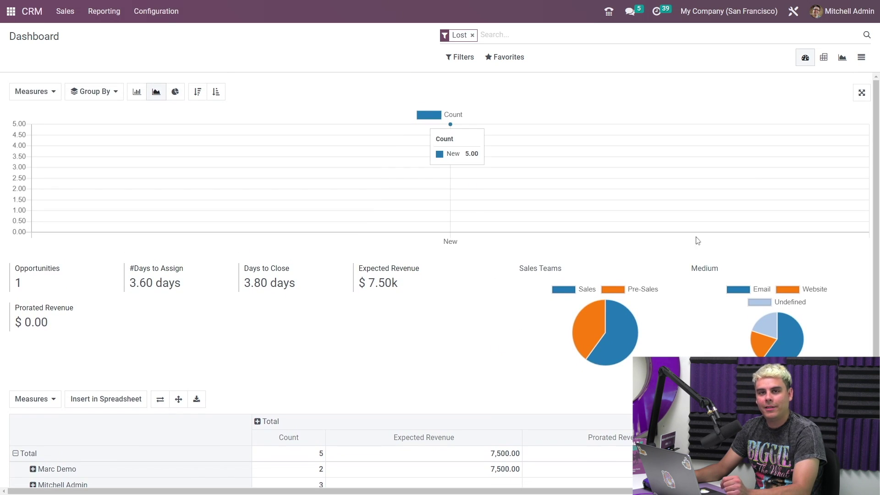
{"action": "left_click", "coordinate": [824, 57]}
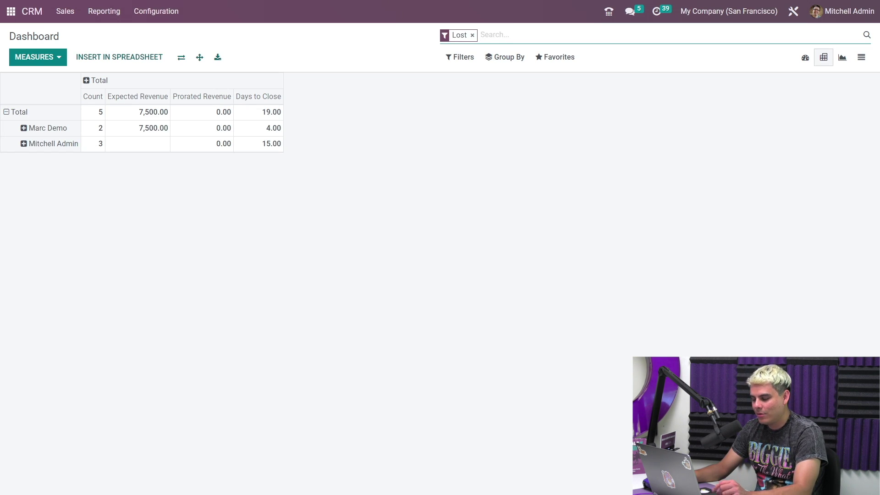
Drop the Lost filter and break Mitchell Admin's row down by City
{"action": "left_click", "coordinate": [472, 35]}
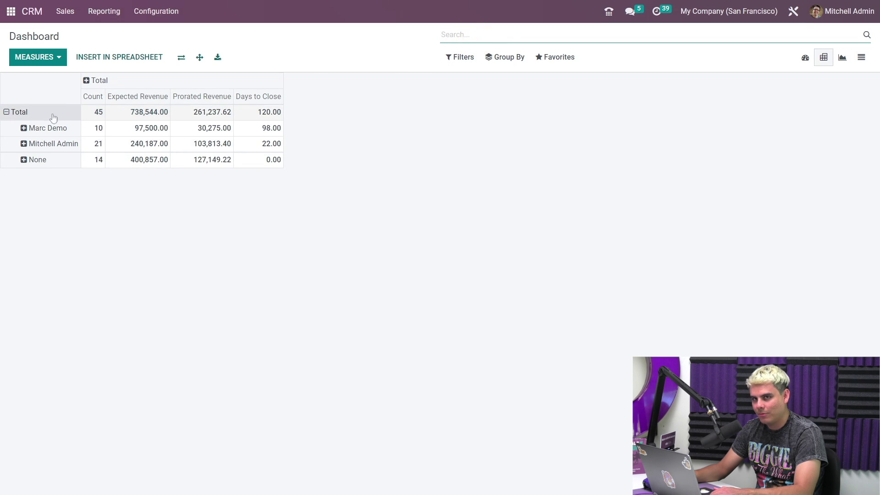
{"action": "left_click", "coordinate": [24, 144]}
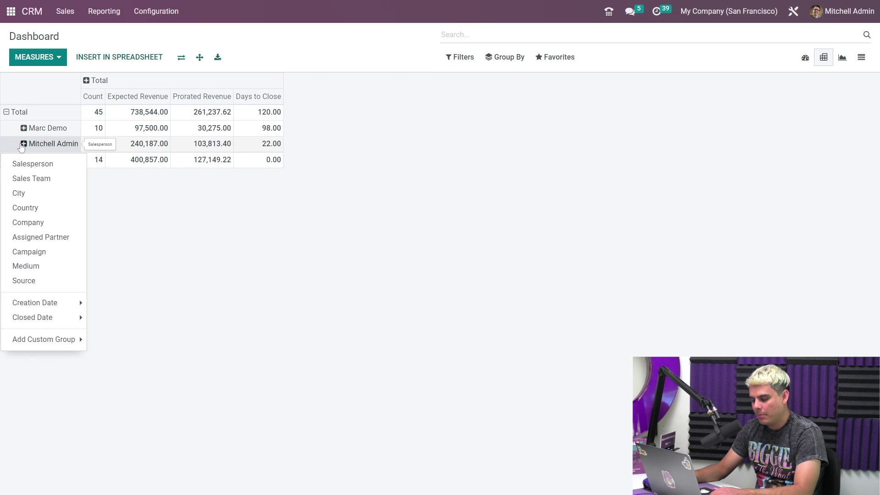
{"action": "left_click", "coordinate": [62, 193]}
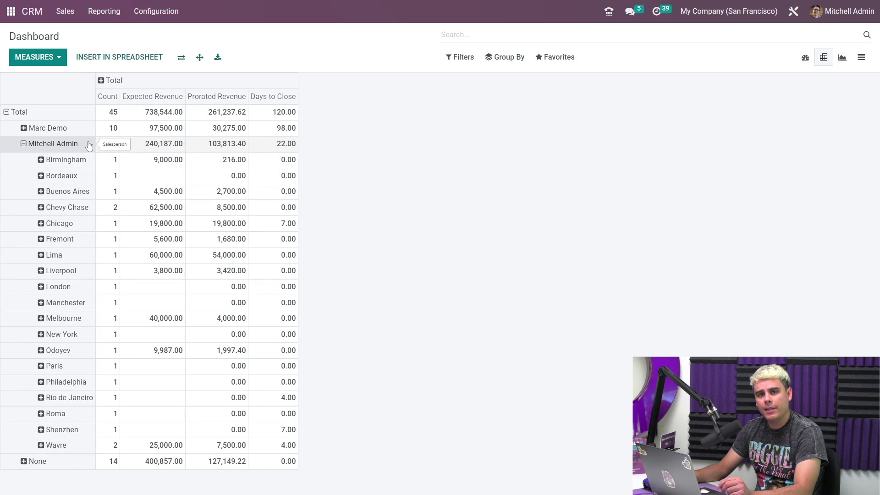
Add Days to Assign as a pivot measure
{"action": "left_click", "coordinate": [60, 58]}
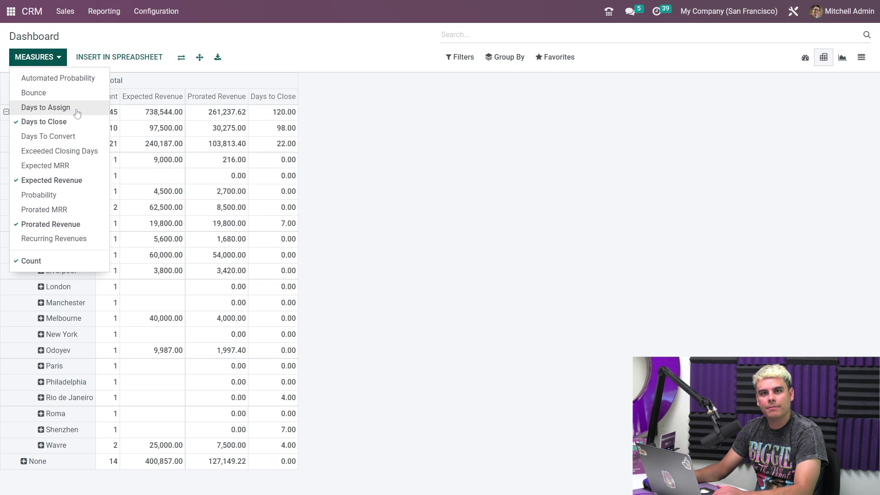
{"action": "left_click", "coordinate": [77, 110]}
{"action": "left_click", "coordinate": [59, 56]}
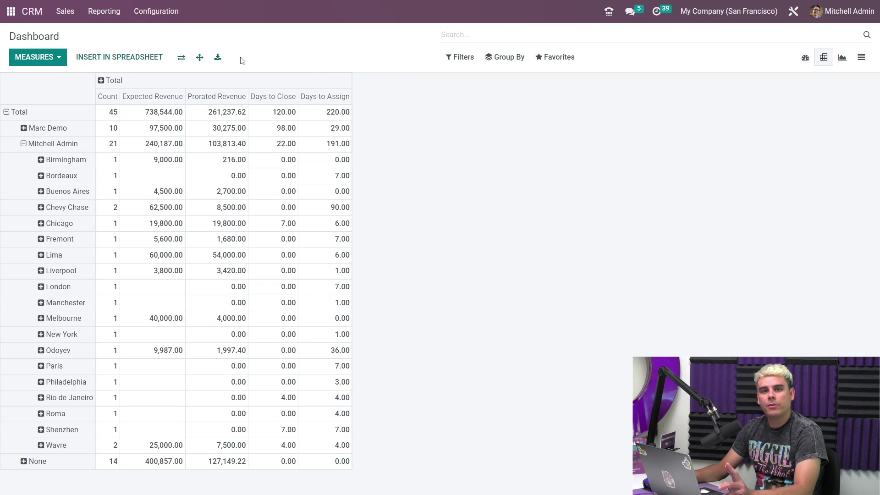
Download the pivot as an xlsx file and open the Forecast report
{"action": "left_click", "coordinate": [218, 57]}
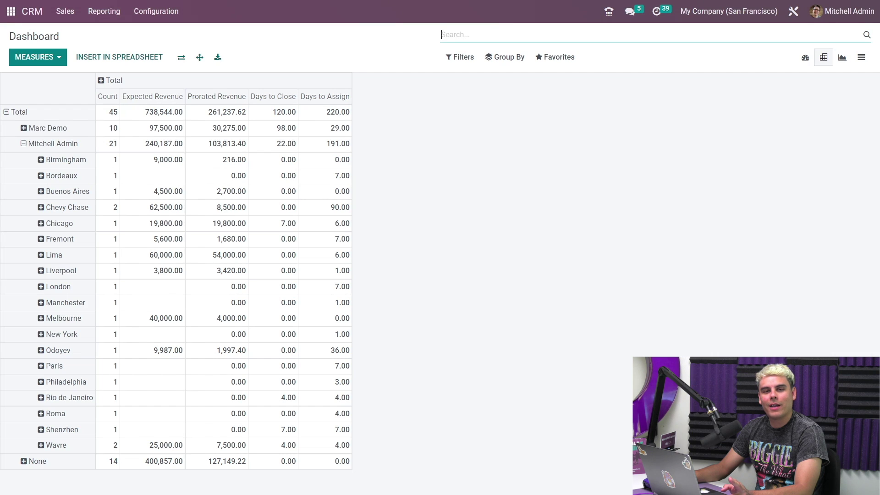
{"action": "left_click", "coordinate": [104, 11]}
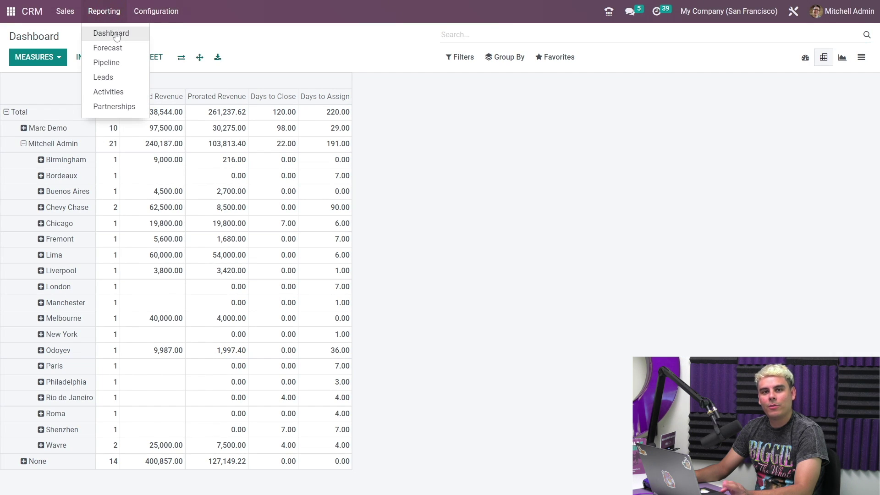
{"action": "left_click", "coordinate": [115, 33]}
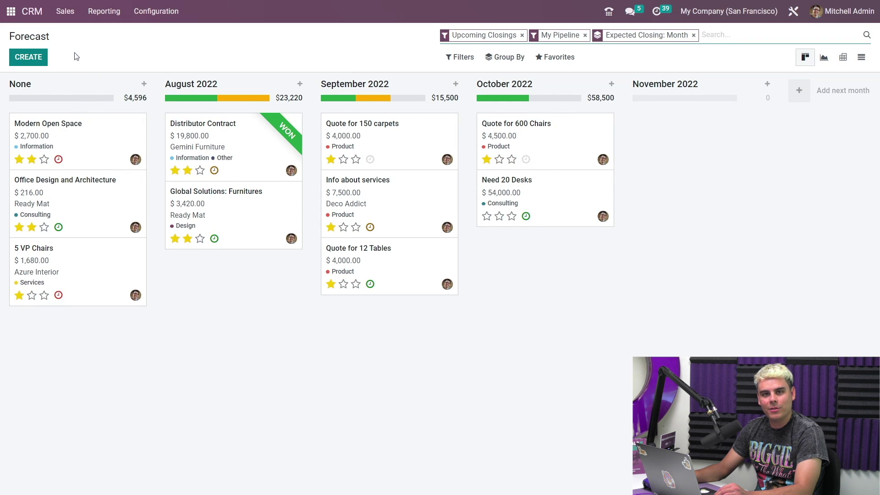
{"action": "mouse_move", "coordinate": [81, 93]}
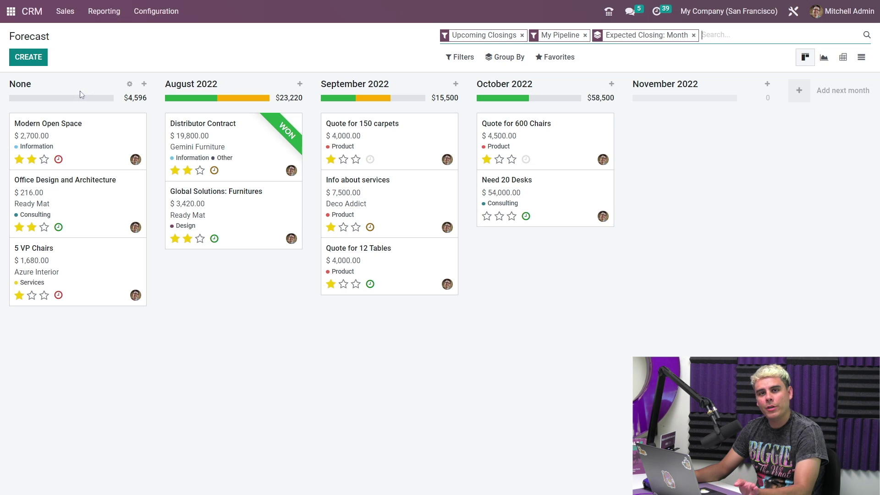
{"action": "left_click", "coordinate": [102, 141]}
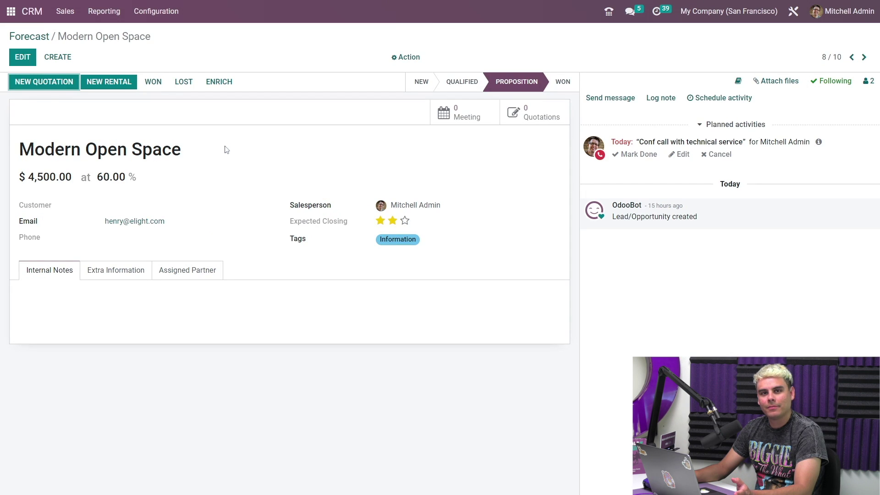
{"action": "left_click", "coordinate": [39, 36]}
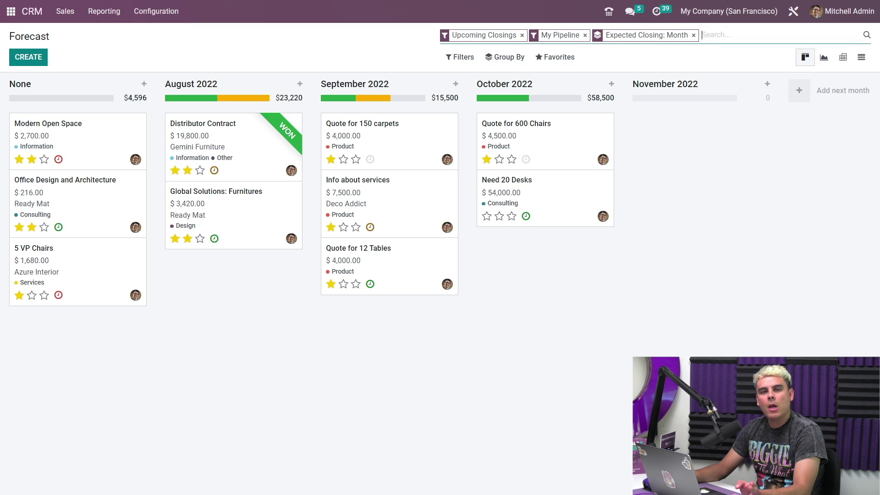
{"action": "mouse_move", "coordinate": [69, 140]}
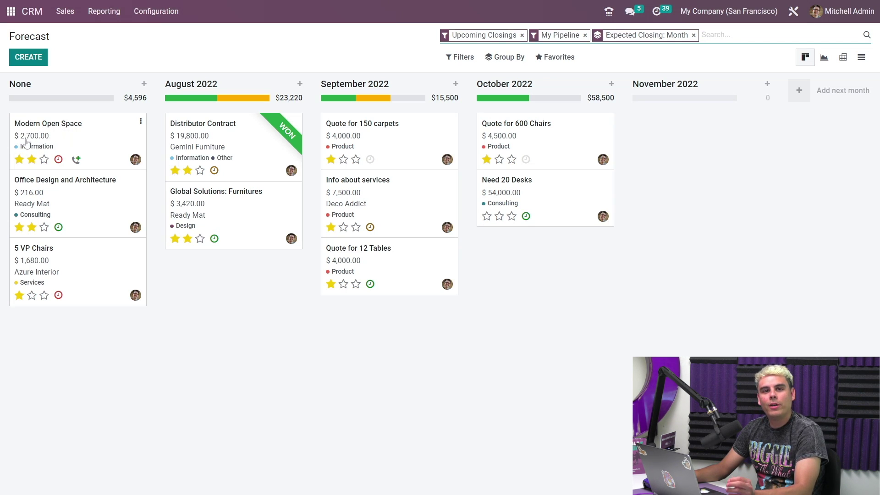
Open the Modern Open Space card from the Forecast's None column
{"action": "left_click", "coordinate": [59, 140]}
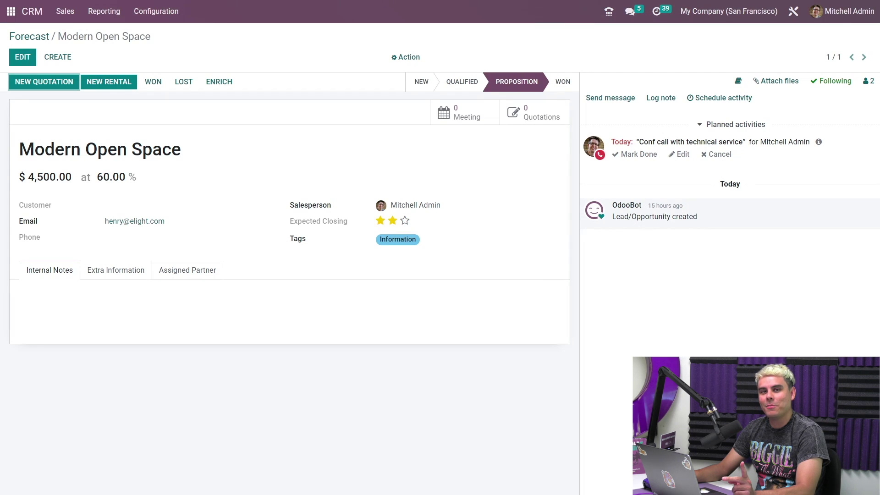
Find and open the Documents app from the home menu search
{"action": "left_click", "coordinate": [11, 11]}
{"action": "type", "text": "doc"}
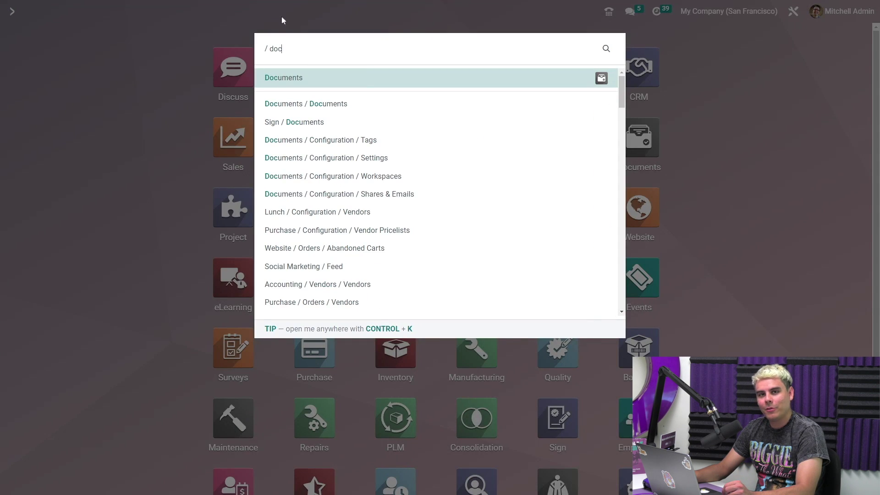
{"action": "left_click", "coordinate": [296, 77]}
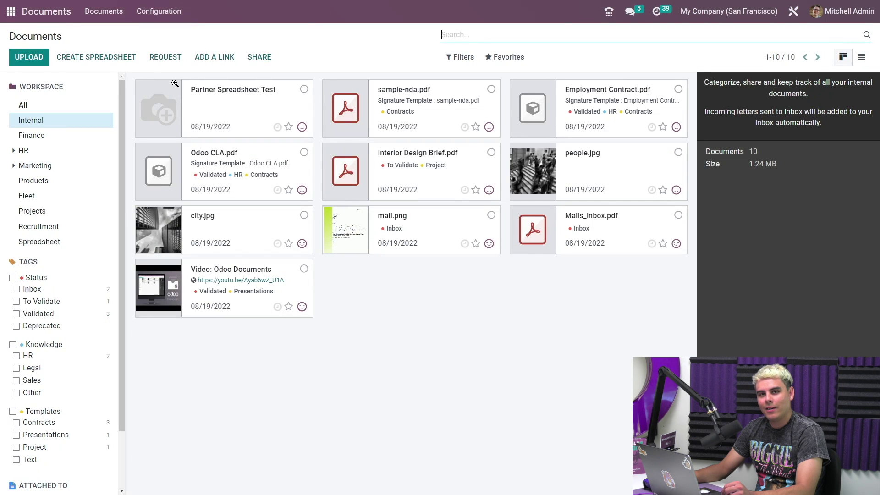
Create a new spreadsheet from the Pipeline dashboard template
{"action": "left_click", "coordinate": [125, 66]}
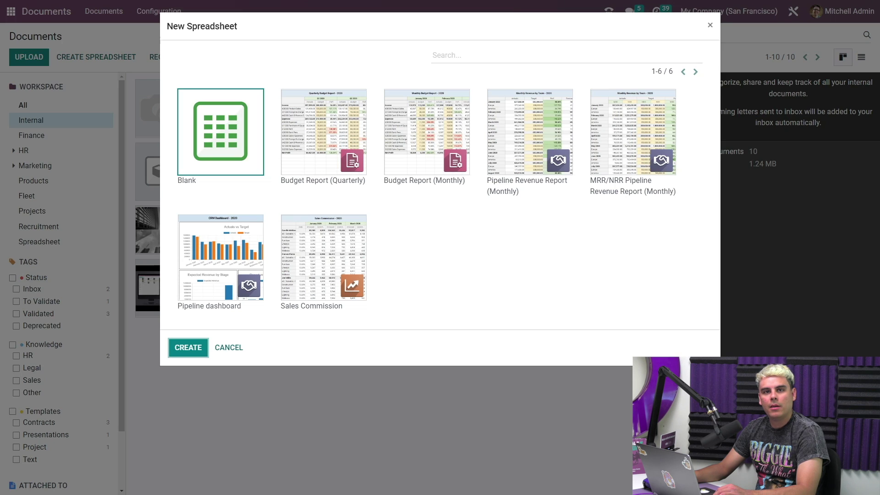
{"action": "left_click", "coordinate": [225, 269]}
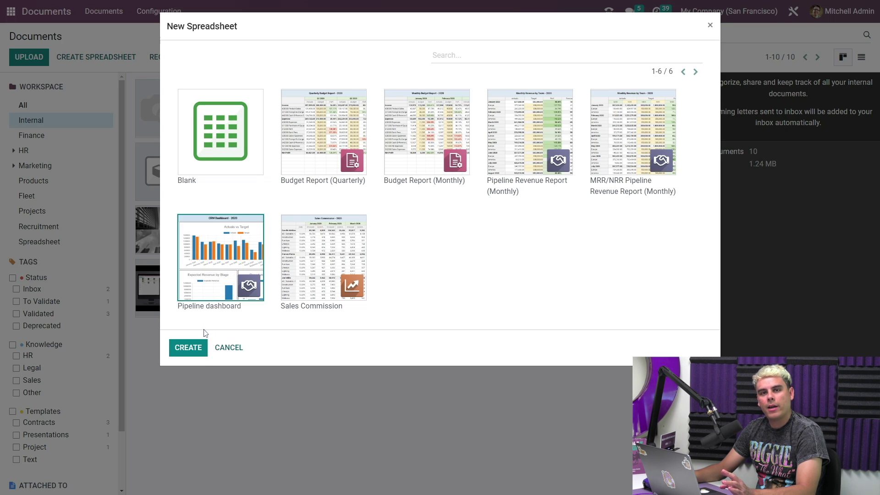
{"action": "left_click", "coordinate": [201, 347]}
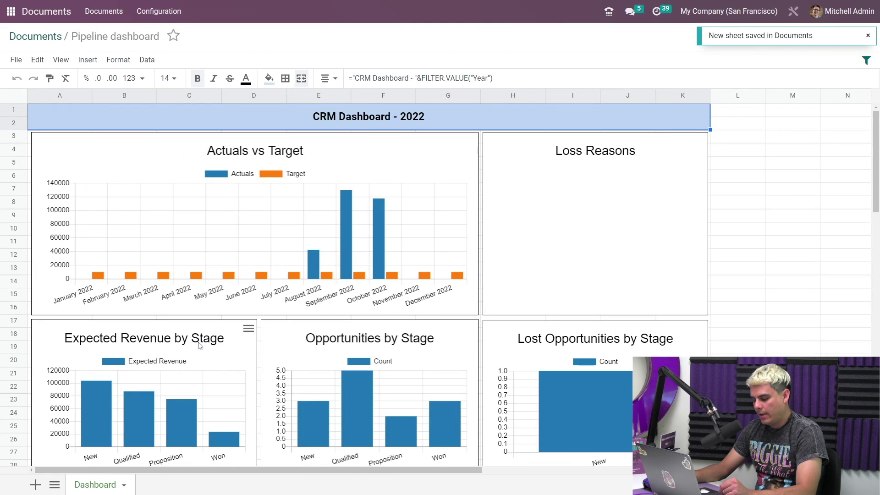
Scroll through the Pipeline dashboard and open the Expected Revenue by Stage chart's menu
{"action": "scroll", "coordinate": [200, 343], "scroll_direction": "down", "scroll_amount": 5}
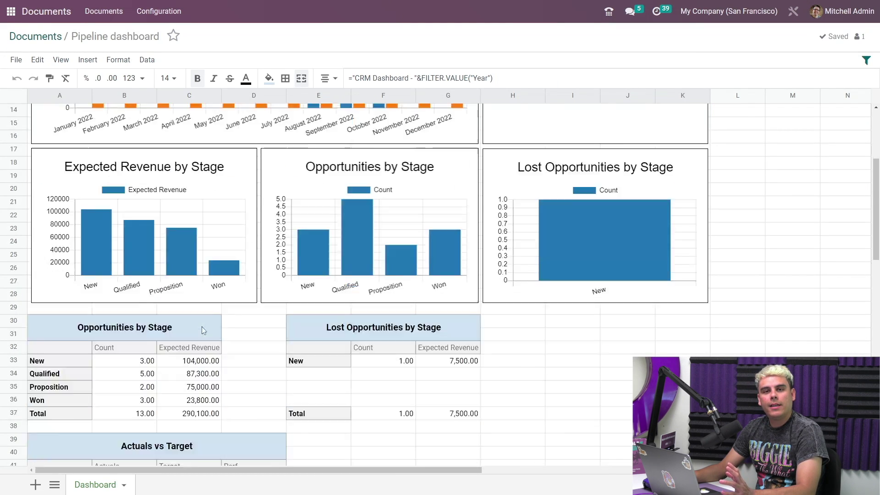
{"action": "scroll", "coordinate": [200, 330], "scroll_direction": "down", "scroll_amount": 5}
{"action": "scroll", "coordinate": [200, 330], "scroll_direction": "up", "scroll_amount": 8}
{"action": "scroll", "coordinate": [202, 328], "scroll_direction": "up", "scroll_amount": 2}
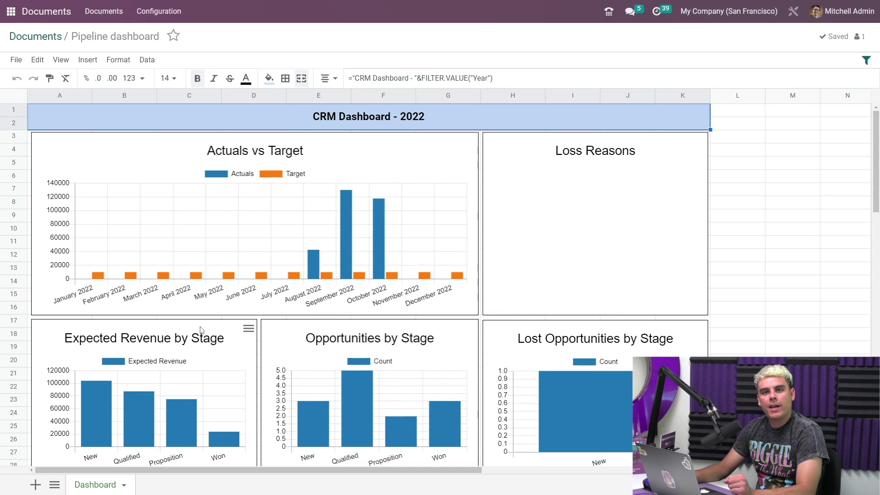
{"action": "scroll", "coordinate": [204, 325], "scroll_direction": "down", "scroll_amount": 2}
{"action": "scroll", "coordinate": [211, 314], "scroll_direction": "down", "scroll_amount": 3}
{"action": "scroll", "coordinate": [211, 315], "scroll_direction": "up", "scroll_amount": 4}
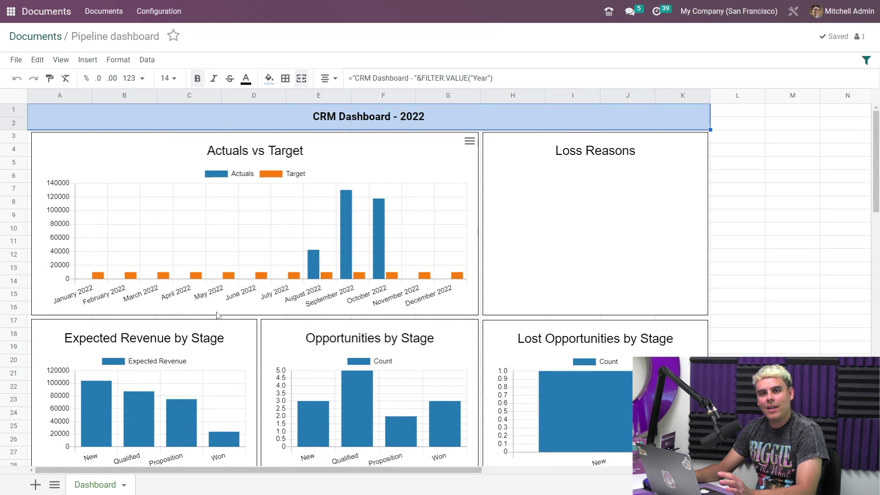
{"action": "scroll", "coordinate": [218, 315], "scroll_direction": "down", "scroll_amount": 2}
{"action": "scroll", "coordinate": [218, 316], "scroll_direction": "up", "scroll_amount": 2}
{"action": "mouse_move", "coordinate": [390, 328]}
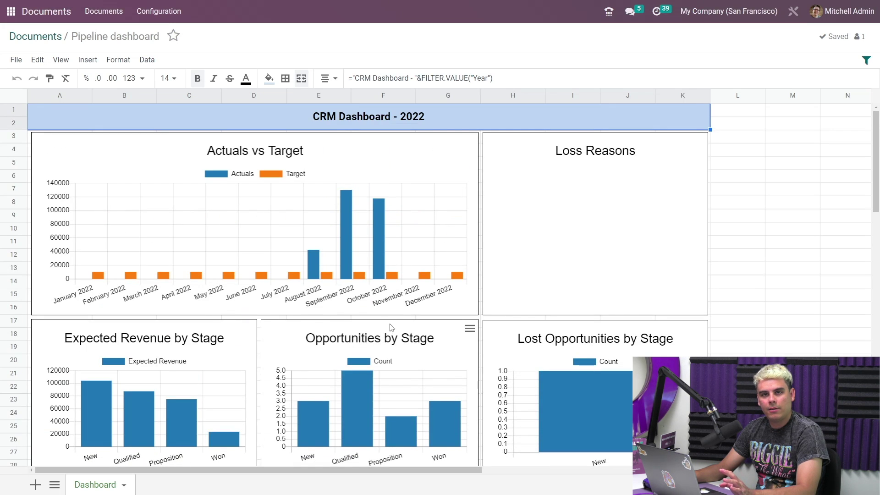
{"action": "left_click", "coordinate": [224, 356]}
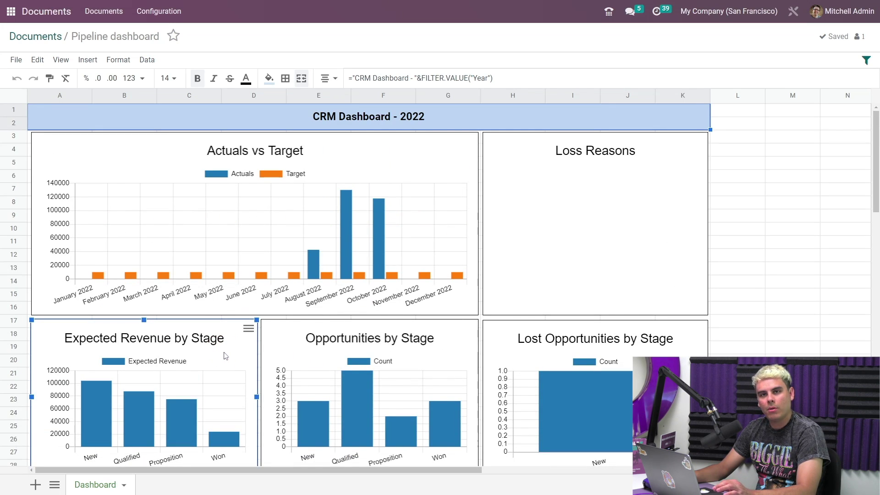
{"action": "left_click", "coordinate": [249, 330]}
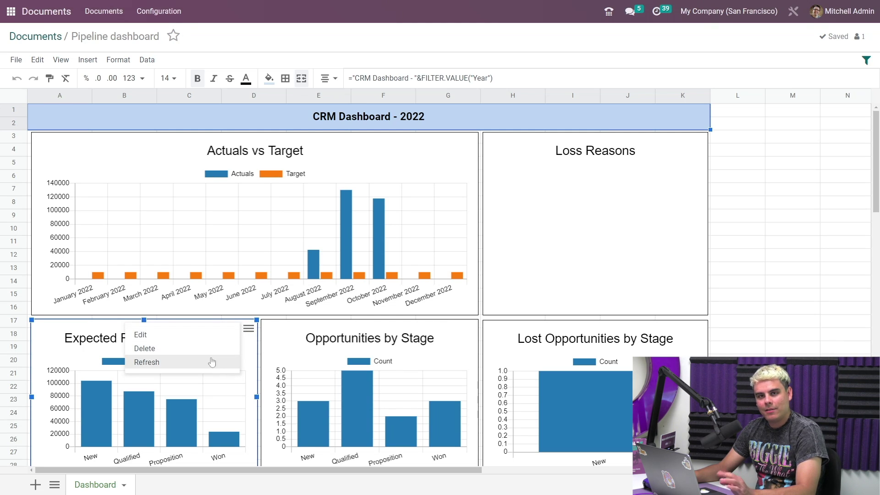
Inspect the Expected Revenue by Stage chart settings, then briefly check the File menu
{"action": "left_click", "coordinate": [207, 337]}
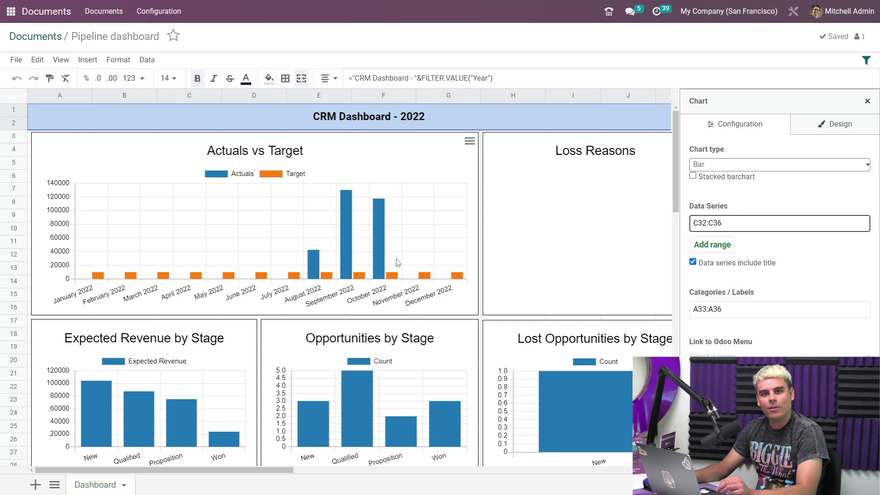
{"action": "scroll", "coordinate": [395, 268], "scroll_direction": "down", "scroll_amount": 2}
{"action": "scroll", "coordinate": [240, 171], "scroll_direction": "up", "scroll_amount": 2}
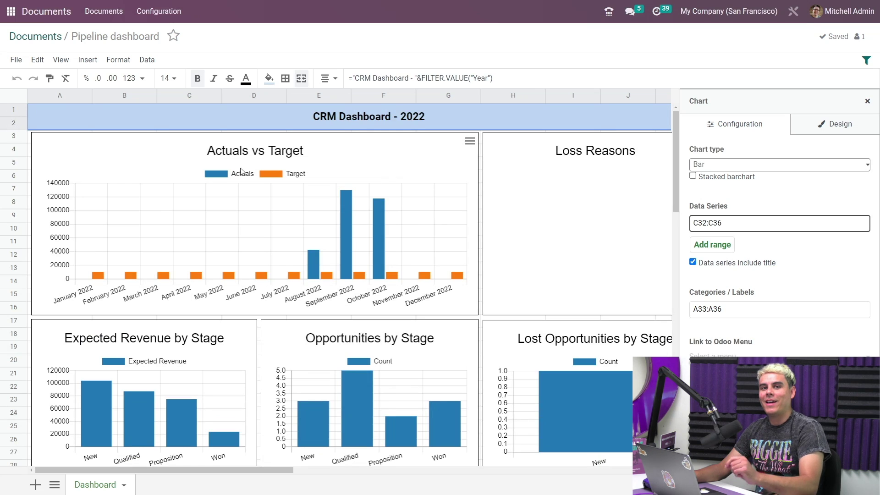
{"action": "left_click", "coordinate": [868, 101]}
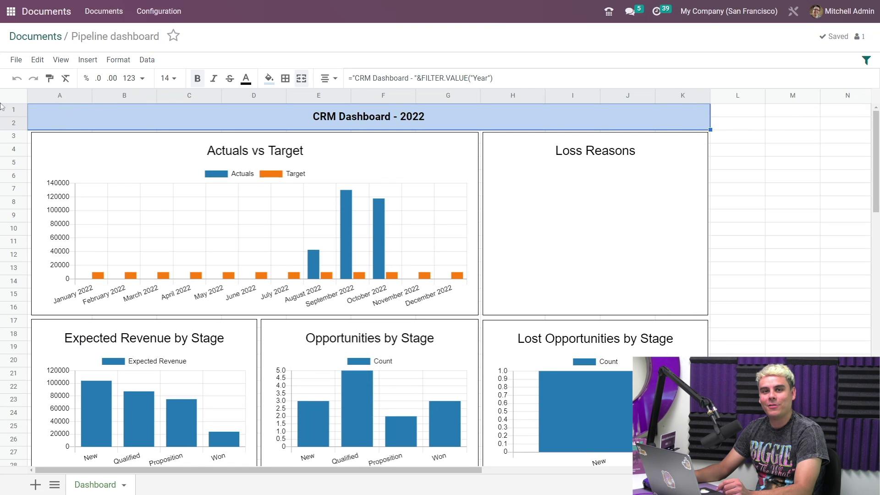
{"action": "left_click", "coordinate": [12, 59]}
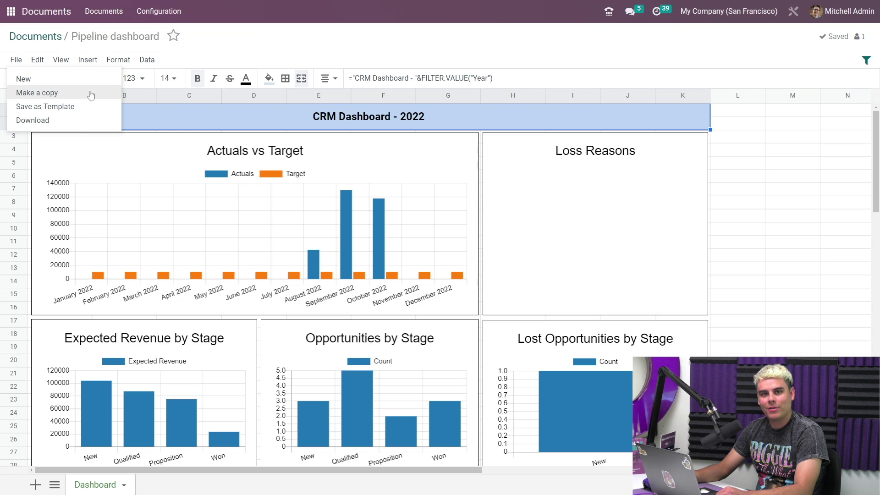
{"action": "left_click", "coordinate": [14, 61]}
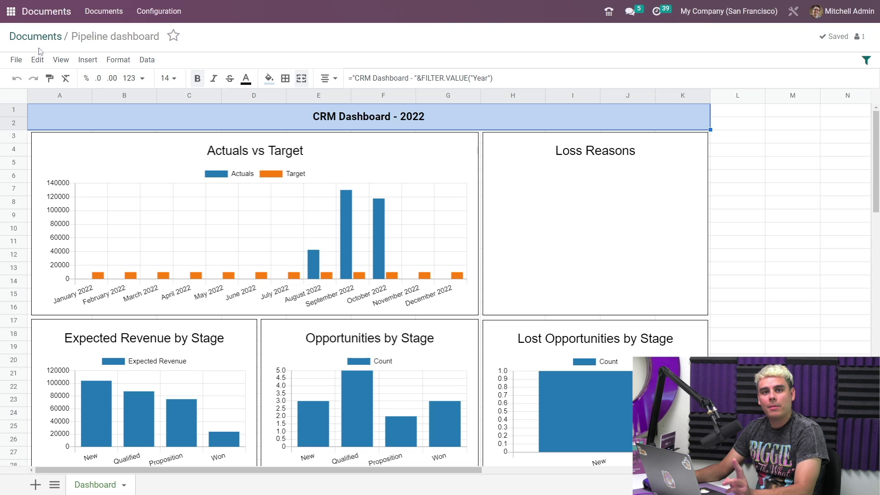
Back in Documents, create a spreadsheet from the Pipeline Revenue Report (Monthly) template
{"action": "left_click", "coordinate": [37, 40]}
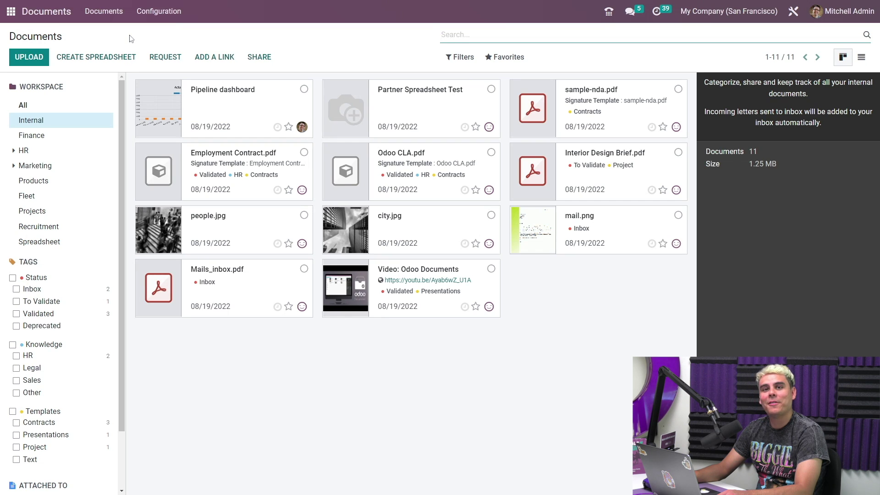
{"action": "left_click", "coordinate": [102, 57]}
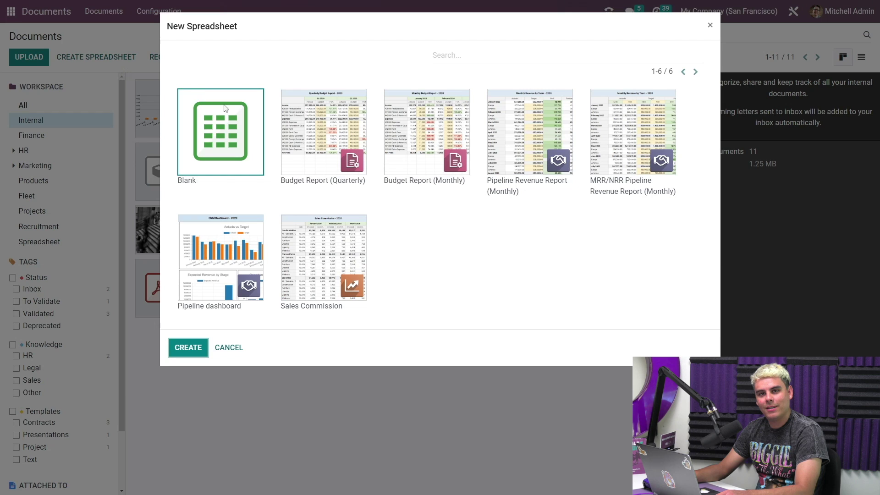
{"action": "left_click", "coordinate": [549, 153]}
{"action": "left_click", "coordinate": [198, 347]}
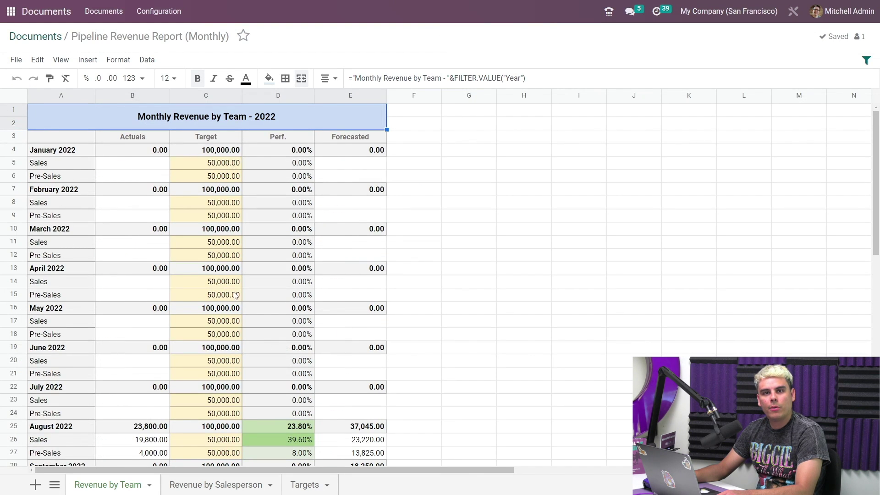
Flip through the Revenue by Salesperson, Targets and Revenue by Team sheets
{"action": "left_click", "coordinate": [207, 485]}
{"action": "left_click", "coordinate": [303, 486]}
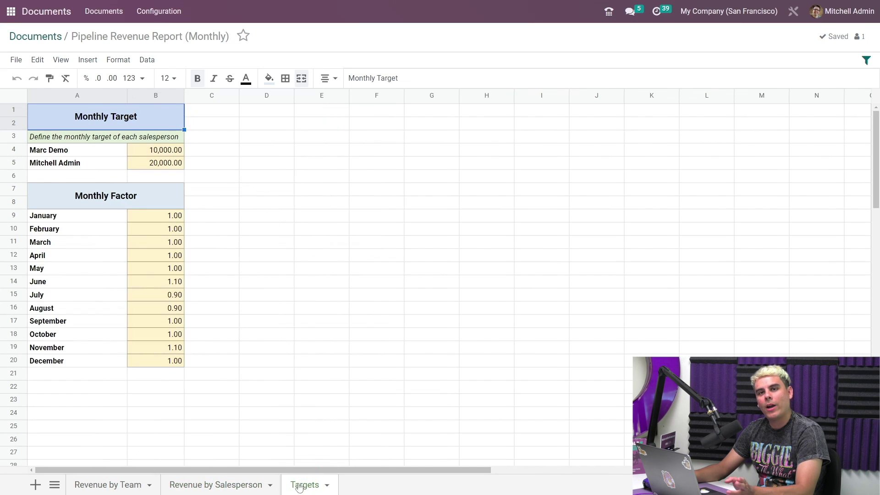
{"action": "left_click", "coordinate": [220, 485]}
{"action": "left_click", "coordinate": [119, 490]}
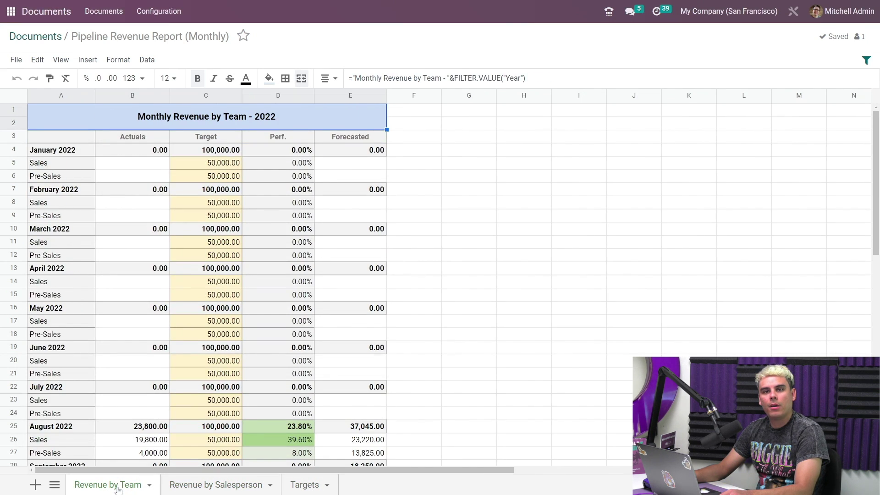